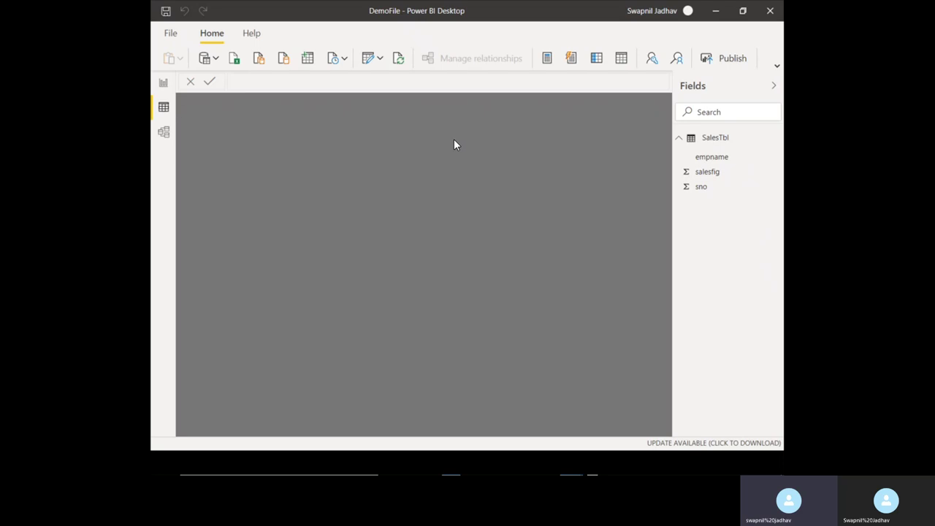
View SalesTbl's three sales rows, then return to the report and open the Get Data connector list
click(717, 139)
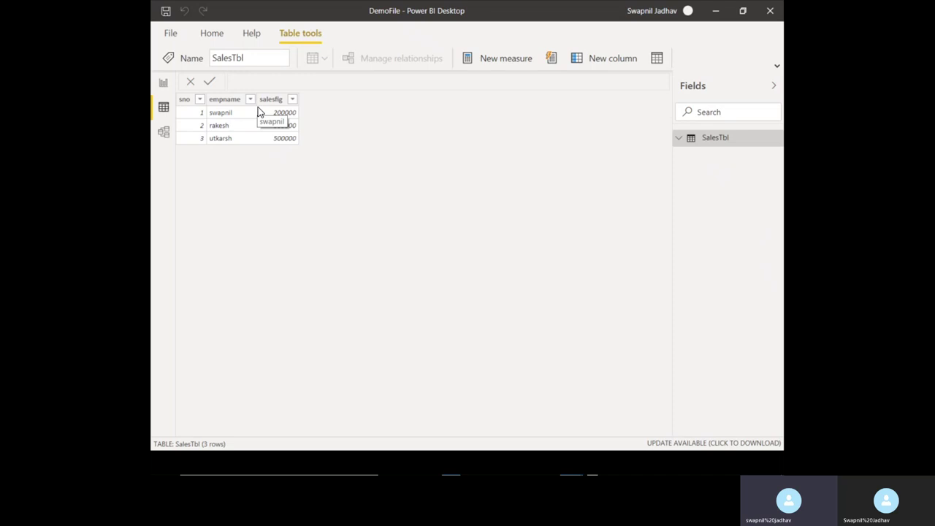
click(163, 84)
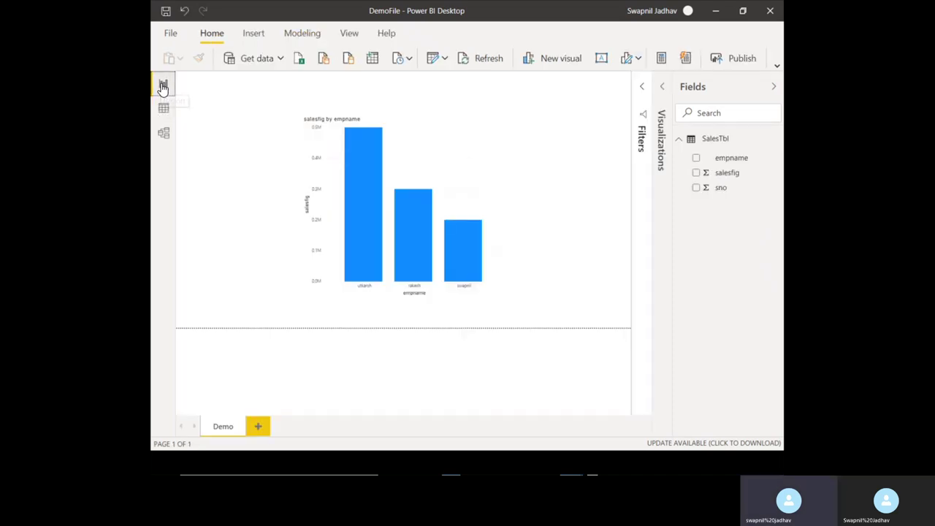
click(245, 63)
click(244, 61)
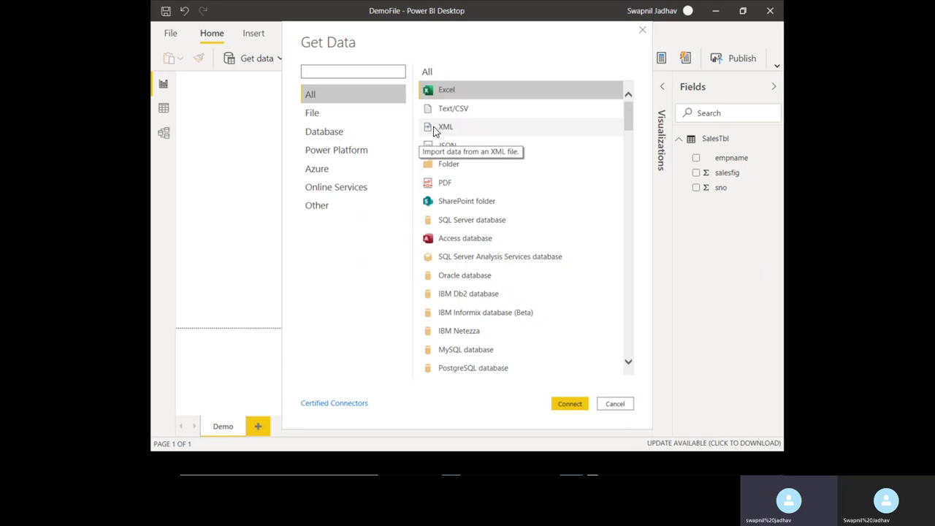
Choose SQL Server database as the source and continue to its connection settings
click(469, 227)
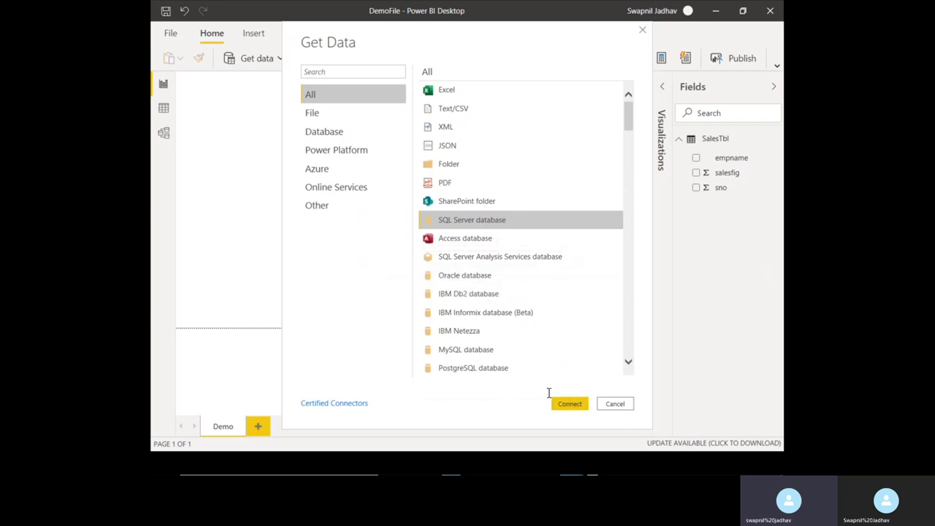
click(569, 403)
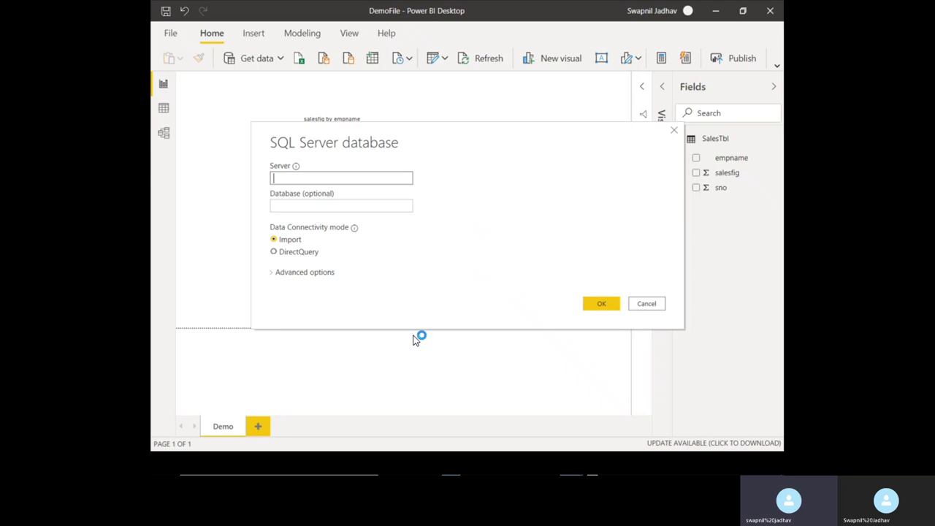
Connect to server desktop-ph39q4a in Import mode, leaving the database name blank
click(288, 179)
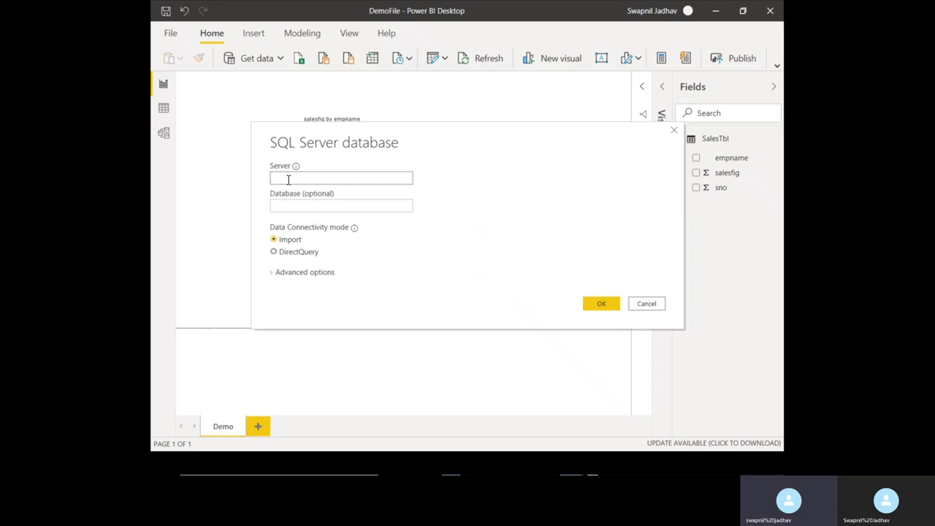
text(desktop)
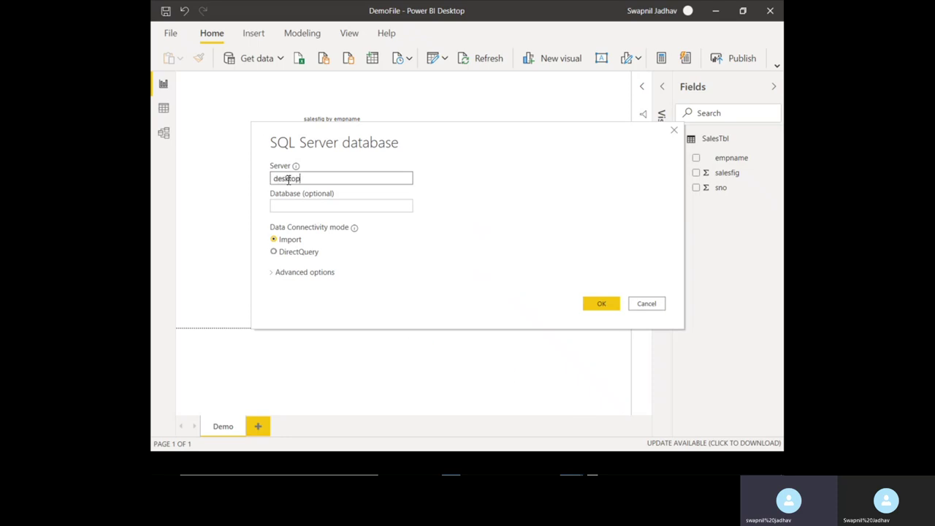
text(-)
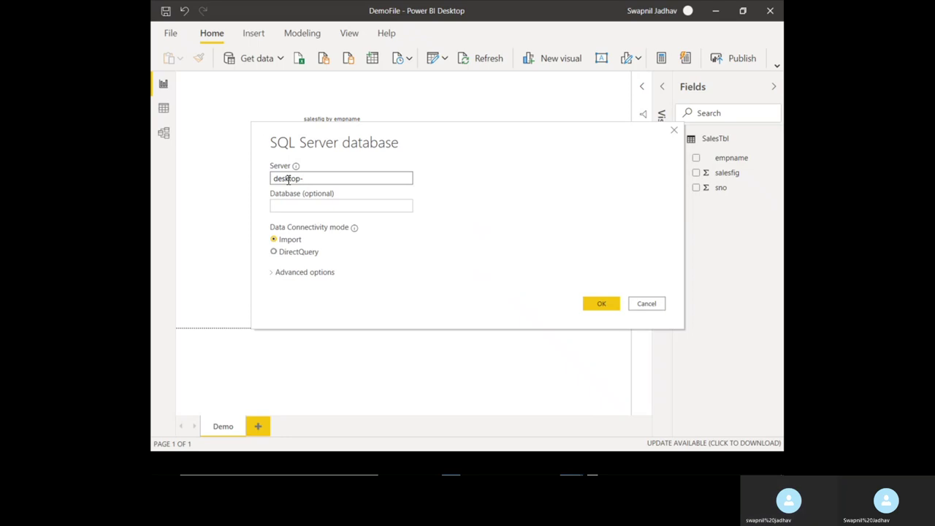
text(ph39)
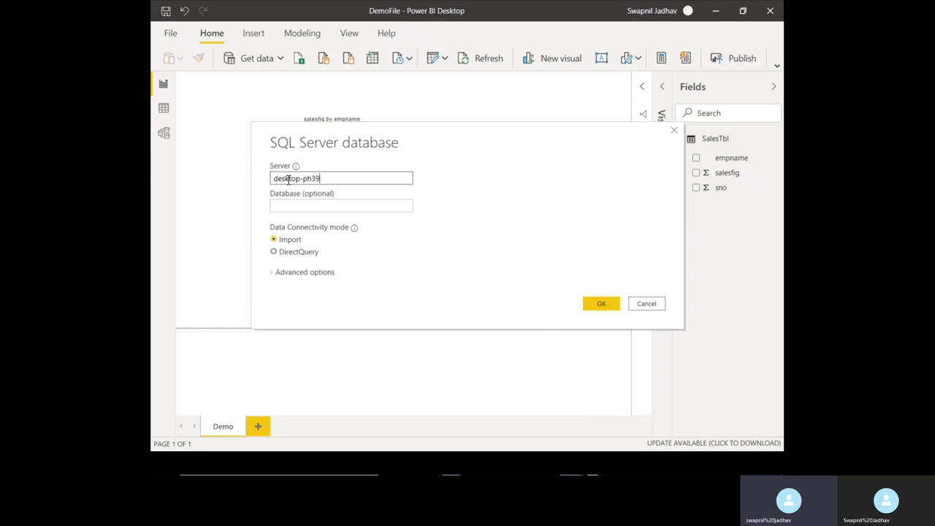
text(q4a)
click(300, 208)
click(602, 304)
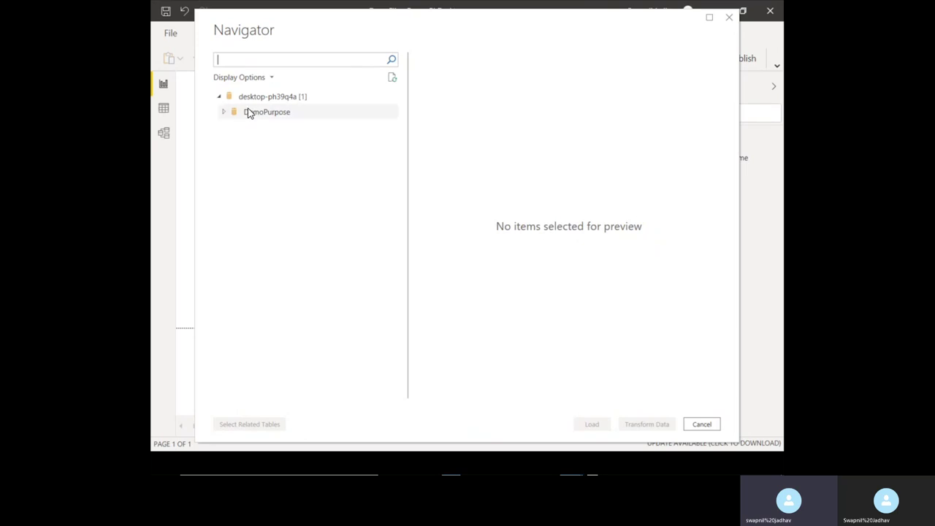
Expand DemoPurpose, preview SalesTbl, then close the Navigator without loading anything
click(224, 113)
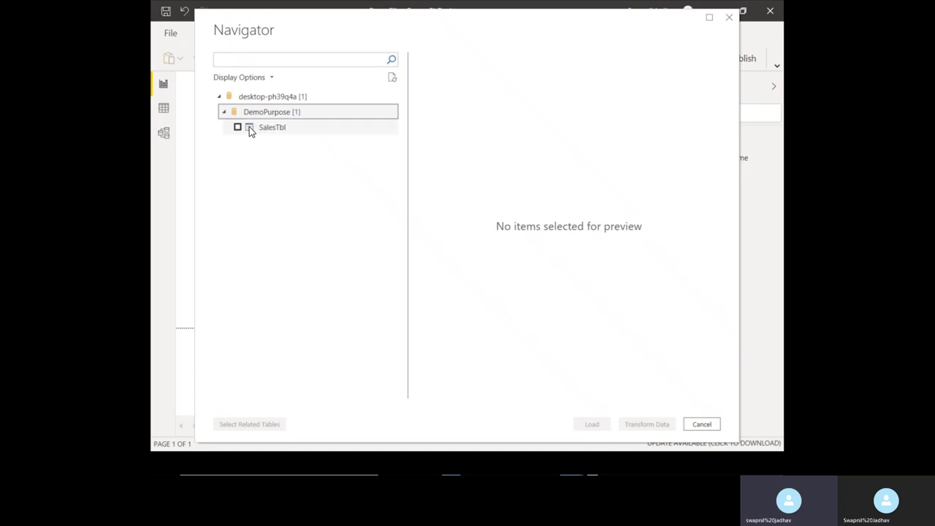
click(238, 128)
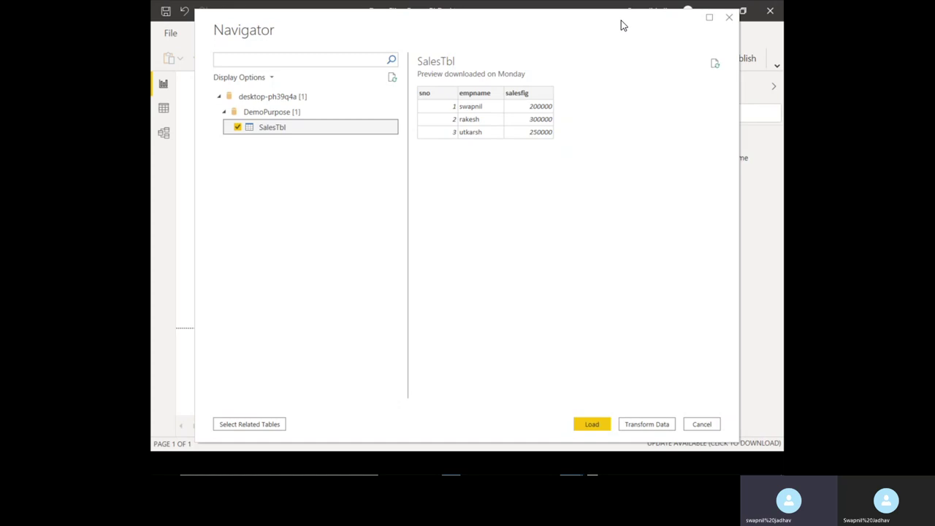
drag(624, 25, 604, 27)
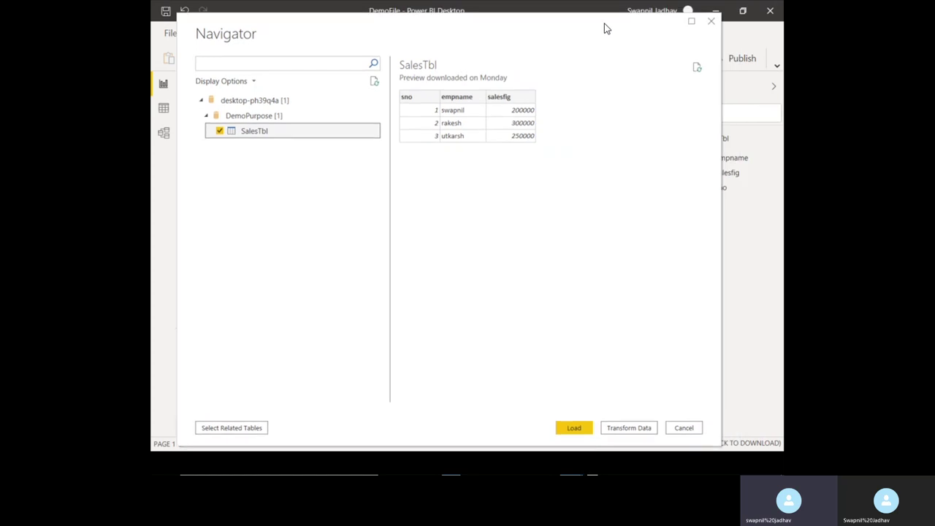
click(712, 25)
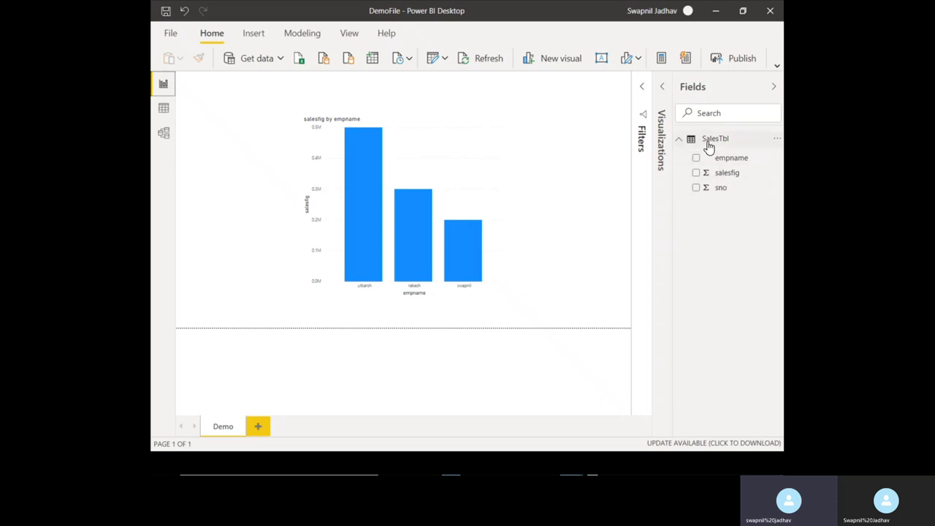
mouse_move(709, 146)
click(164, 112)
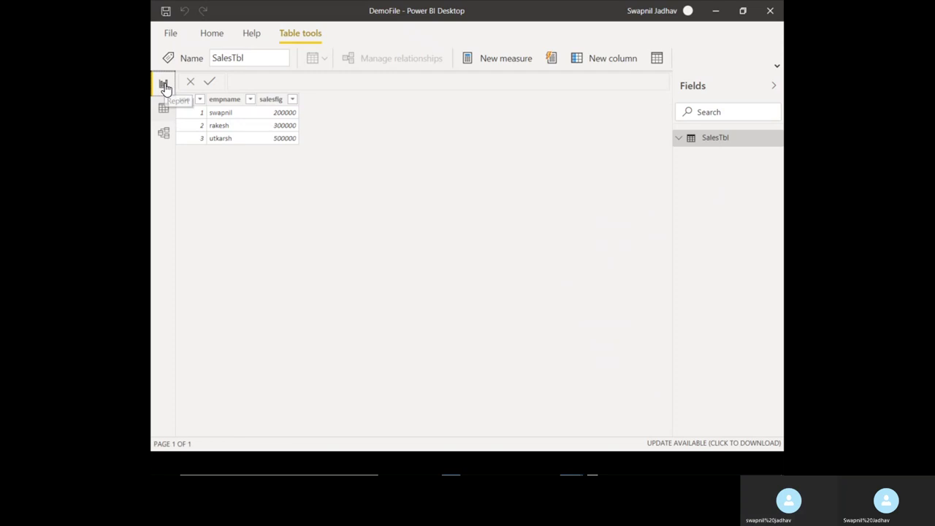
click(164, 85)
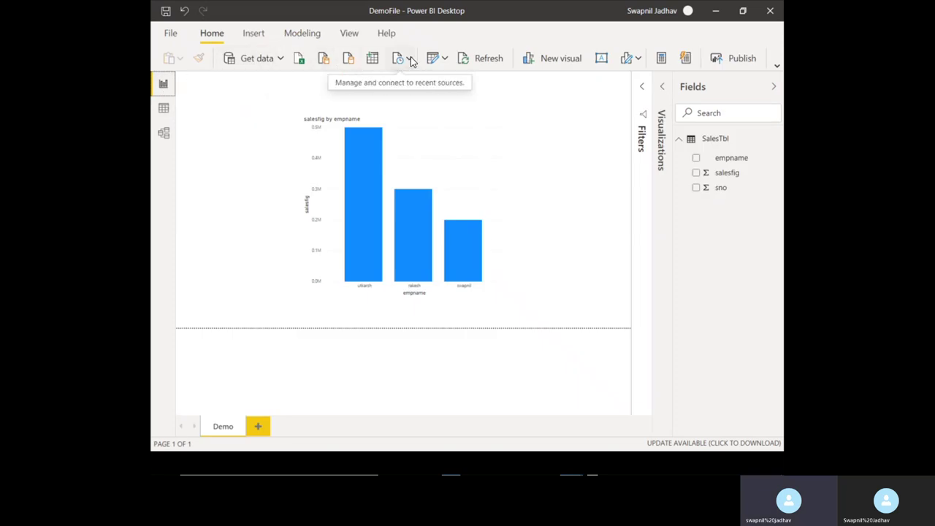
click(445, 60)
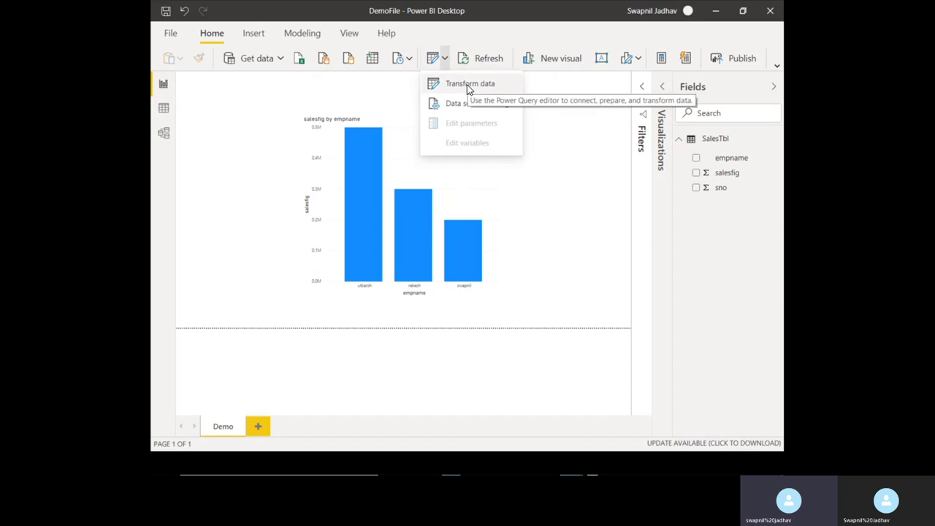
click(468, 85)
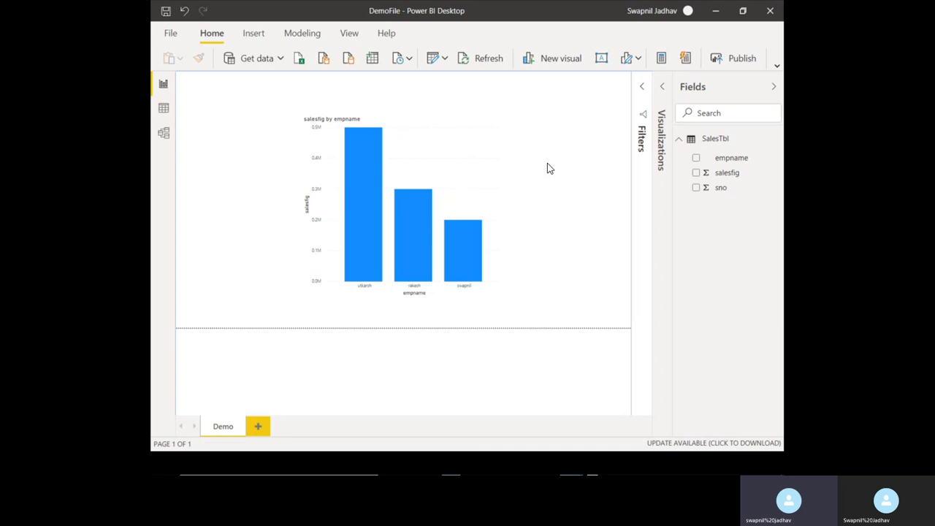
Switch to the DirectQueryDemo report window and maximize it
key(alt+Tab)
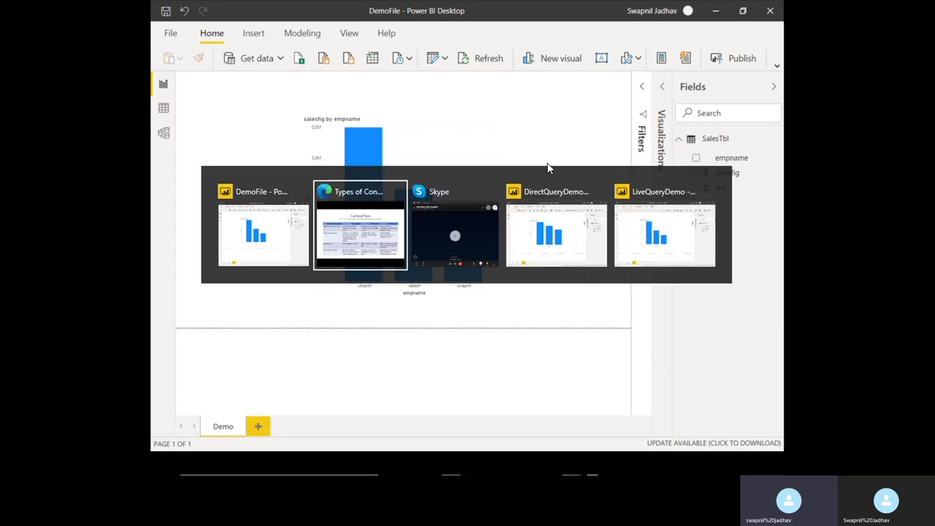
key(alt+Tab)
key(alt+Tab)
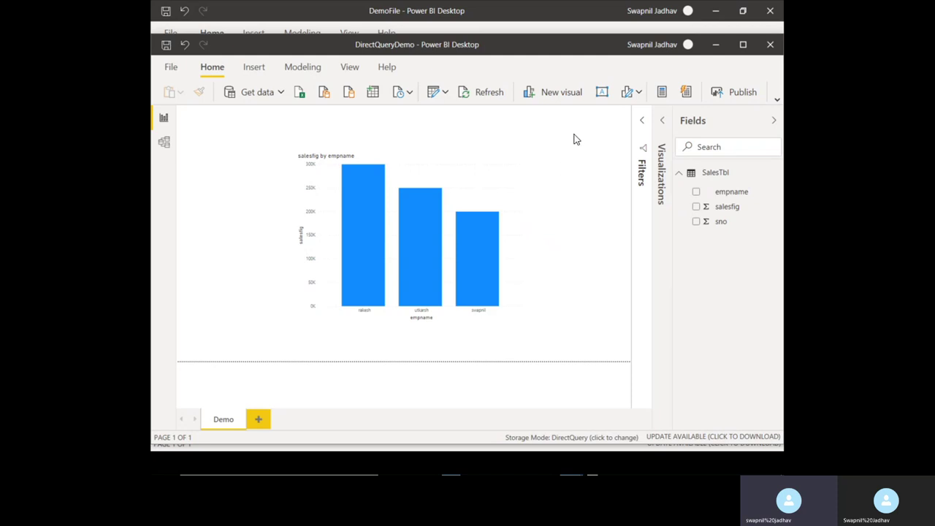
click(744, 45)
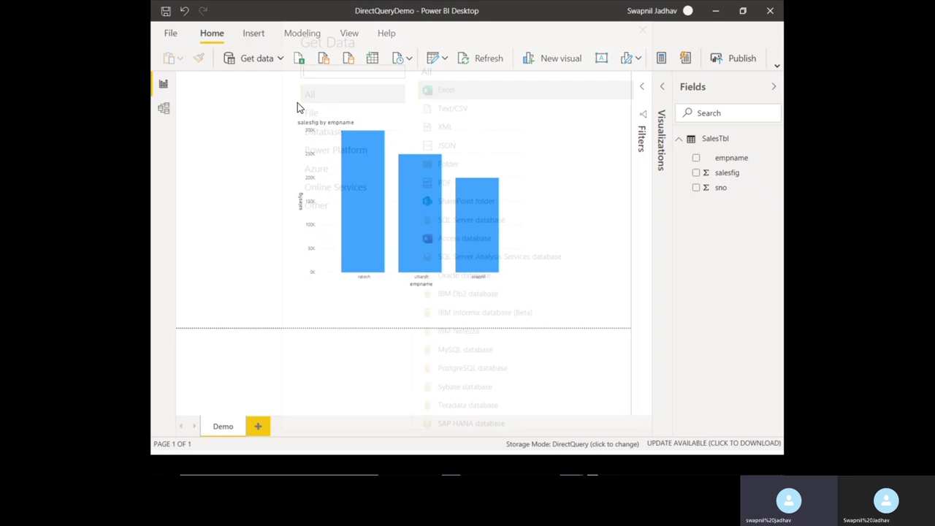
Pick SQL Server database, enter server dekstop-ph39q4a, select DirectQuery mode, and submit
click(469, 222)
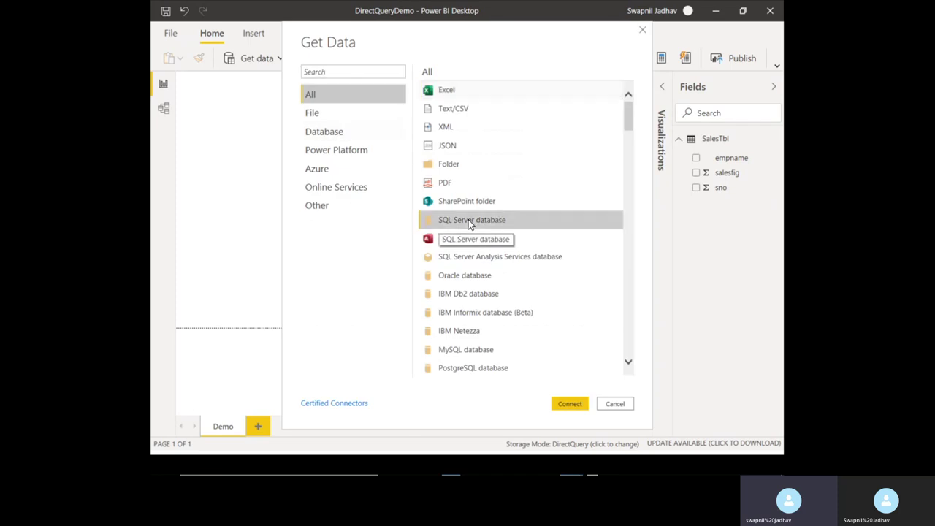
click(572, 404)
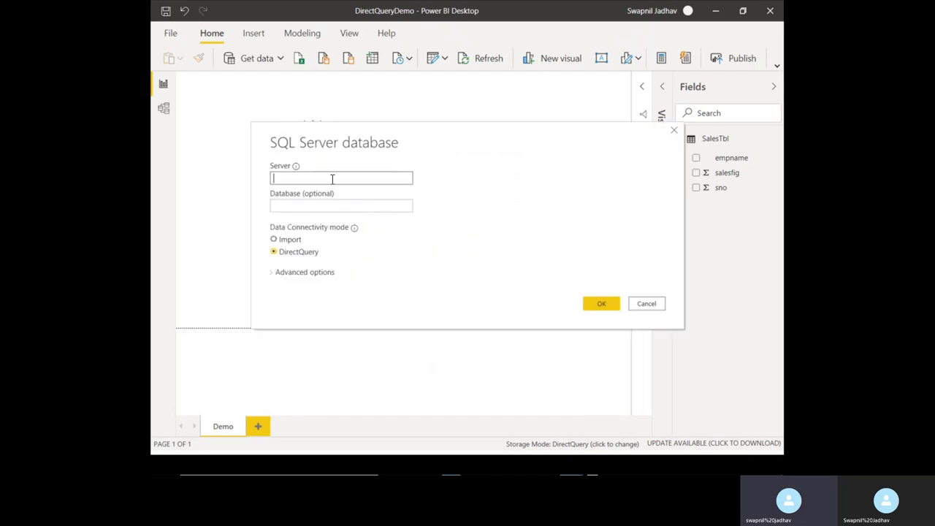
text(dekstop-ph39q4a)
click(274, 241)
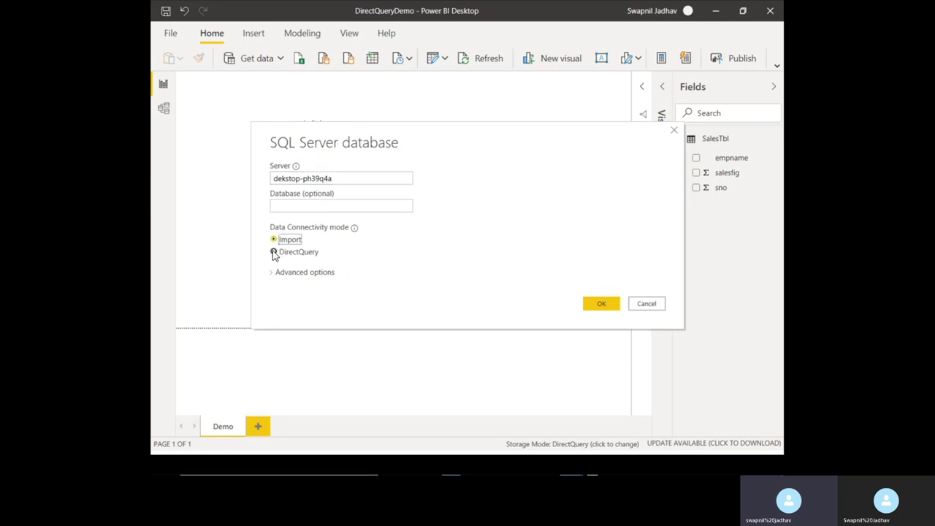
click(274, 253)
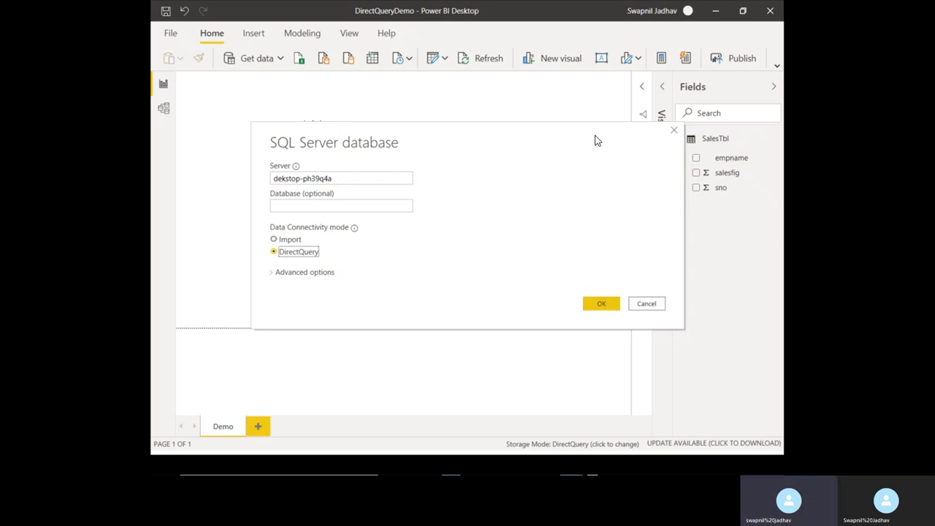
drag(596, 140, 576, 139)
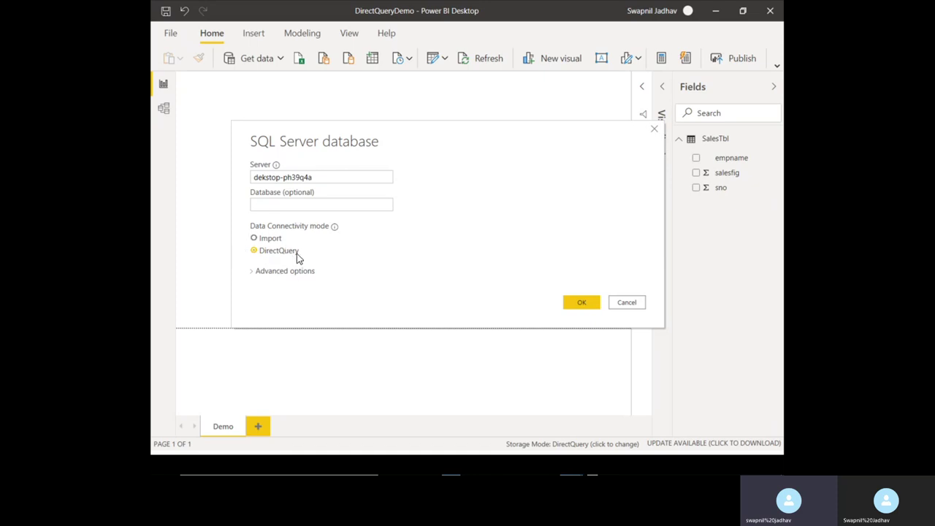
click(585, 303)
Cancel the SQL Server dialog, check the Transform data options, and switch to LiveQueryDemo
click(654, 131)
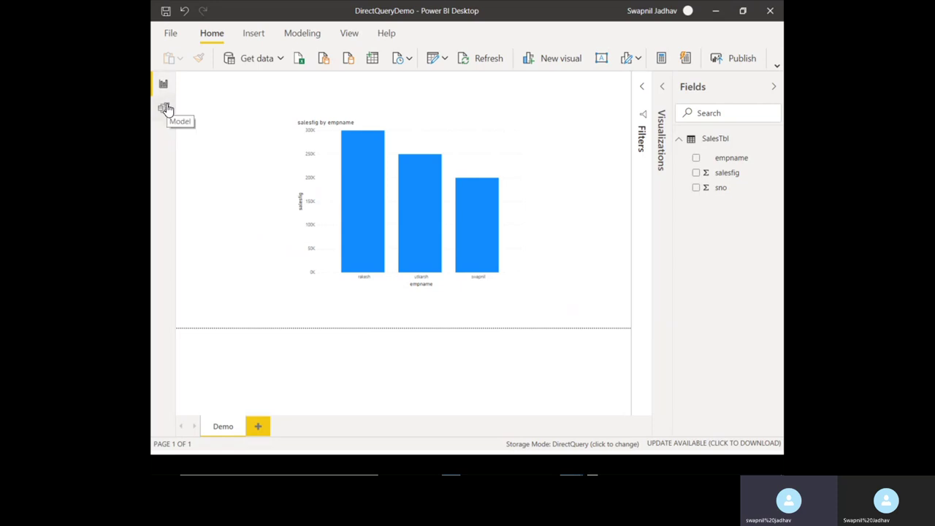
click(446, 60)
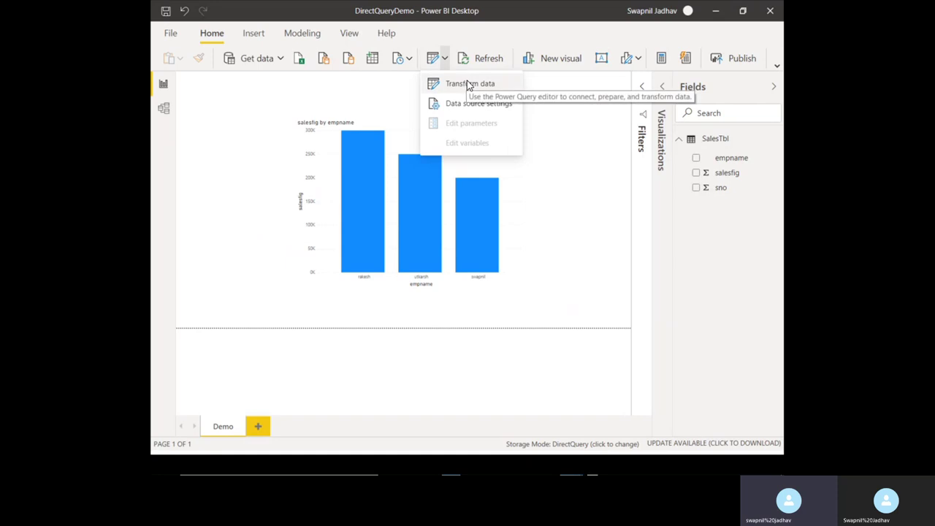
click(468, 85)
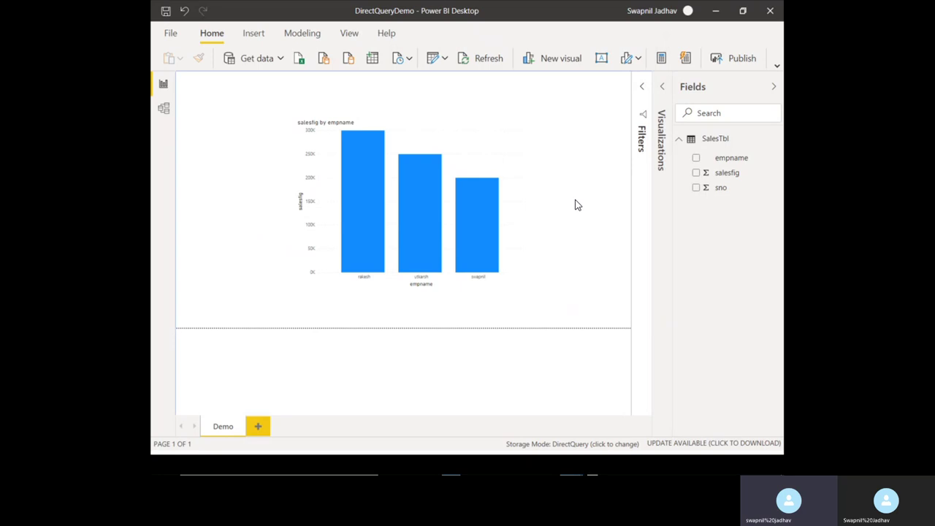
key(alt+Tab)
key(alt+Tab)
key(alt+Tab)
key(alt+Tab)
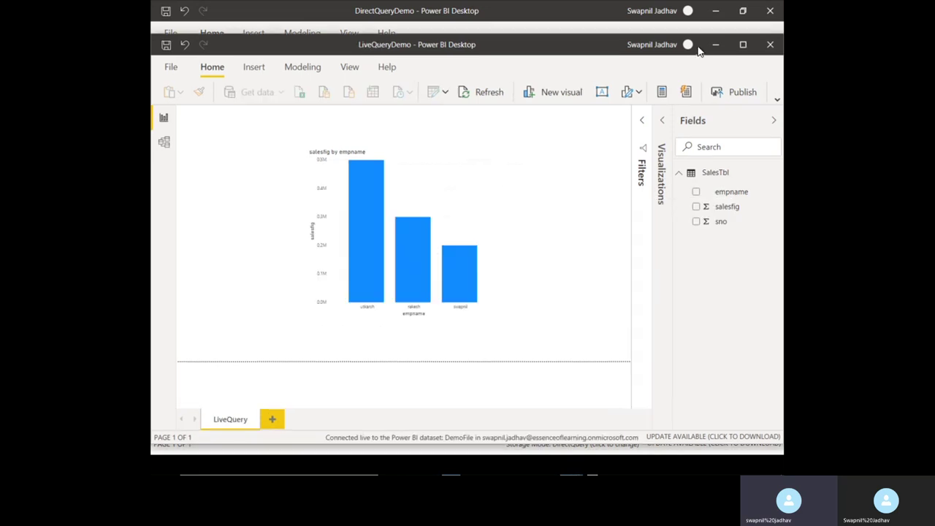
Maximize LiveQueryDemo and inspect the values on its salesfig by empname bars
click(744, 45)
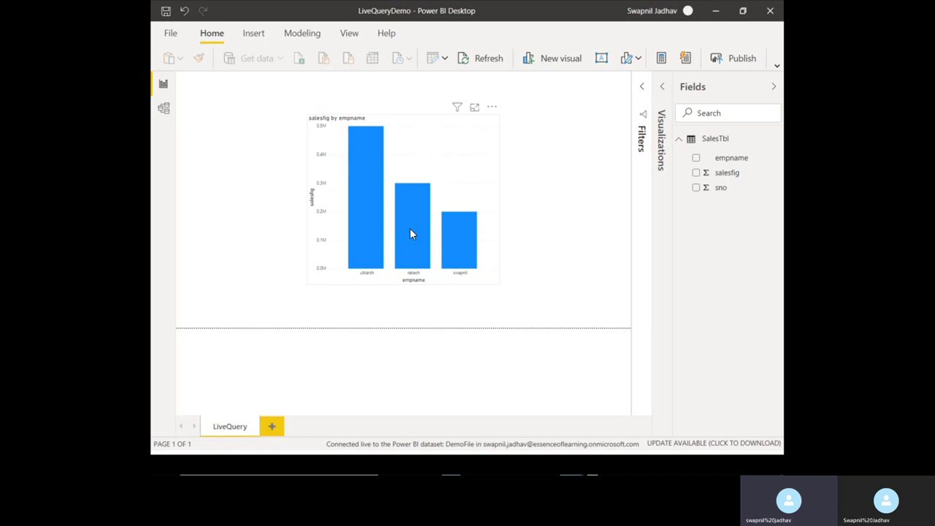
mouse_move(410, 229)
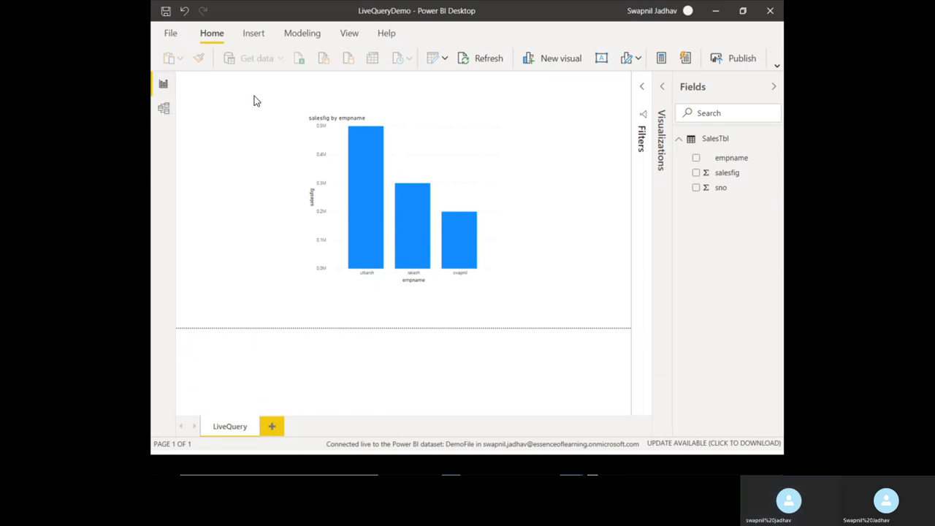
Check LiveQueryDemo's Transform data options, then minimize the LiveQueryDemo and DirectQueryDemo windows
click(444, 58)
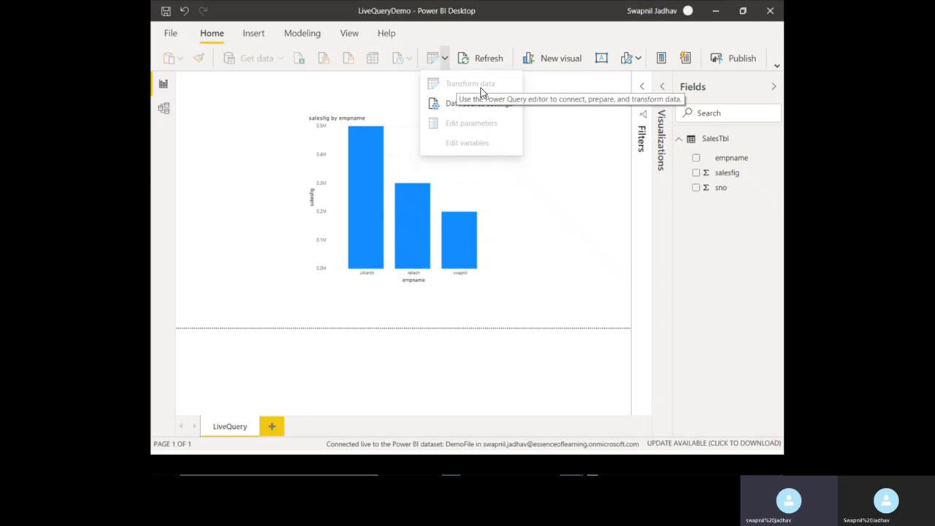
click(562, 166)
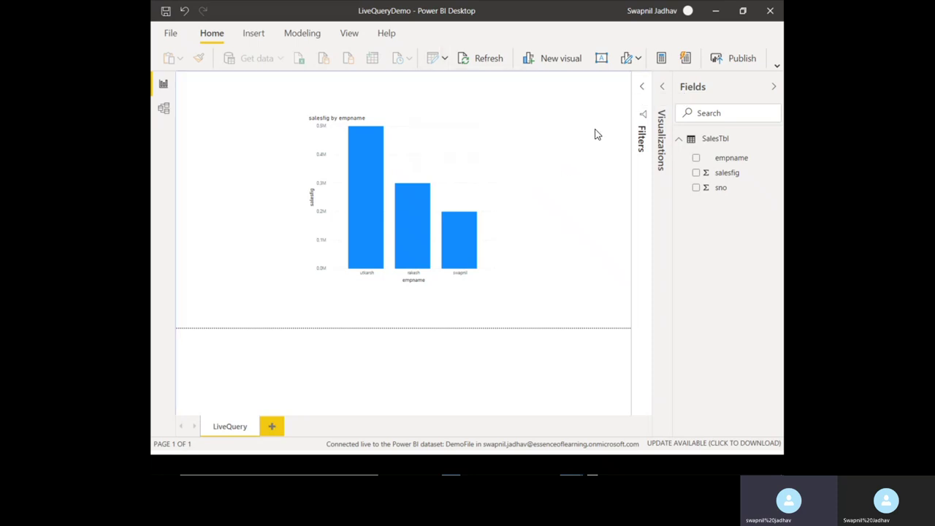
click(717, 16)
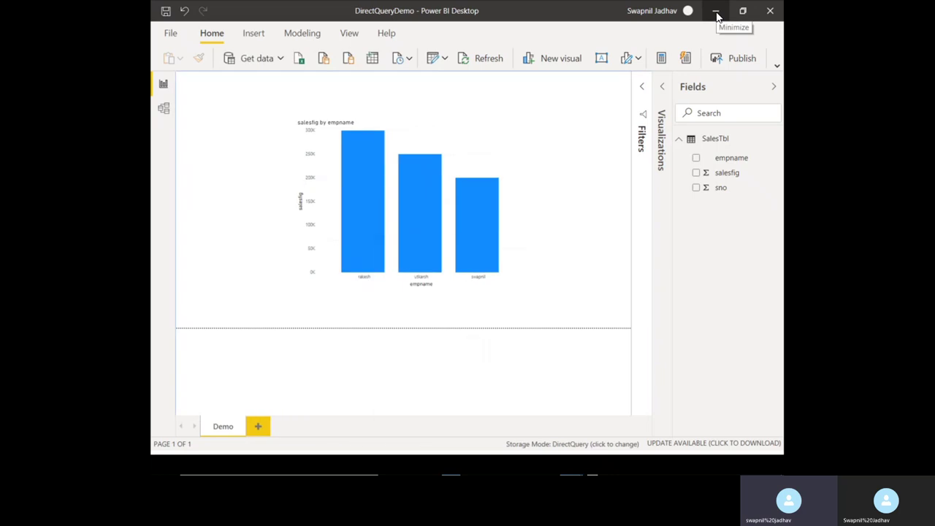
click(716, 13)
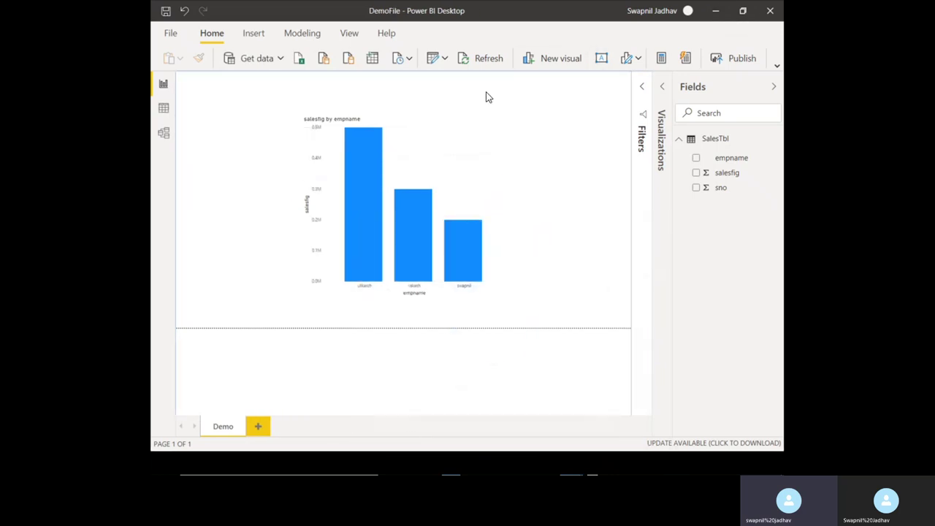
click(440, 127)
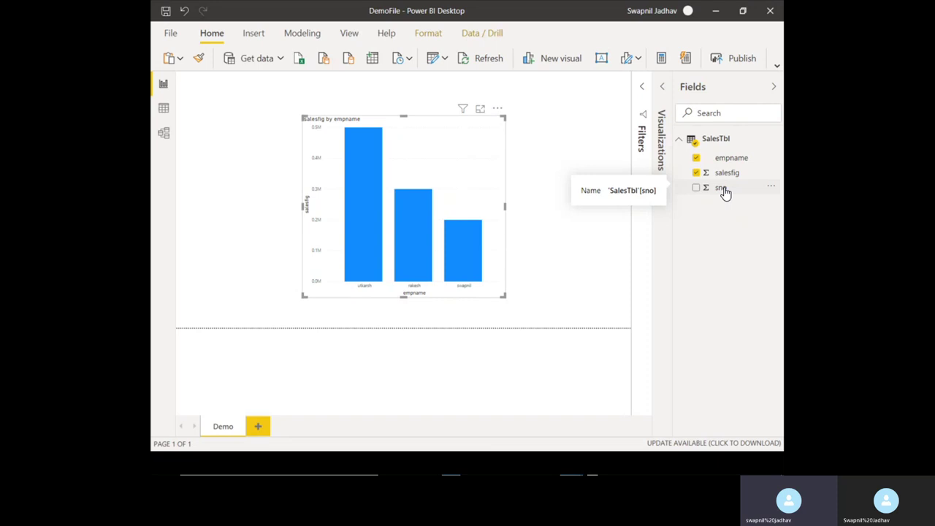
key(alt+Tab)
key(alt+Tab)
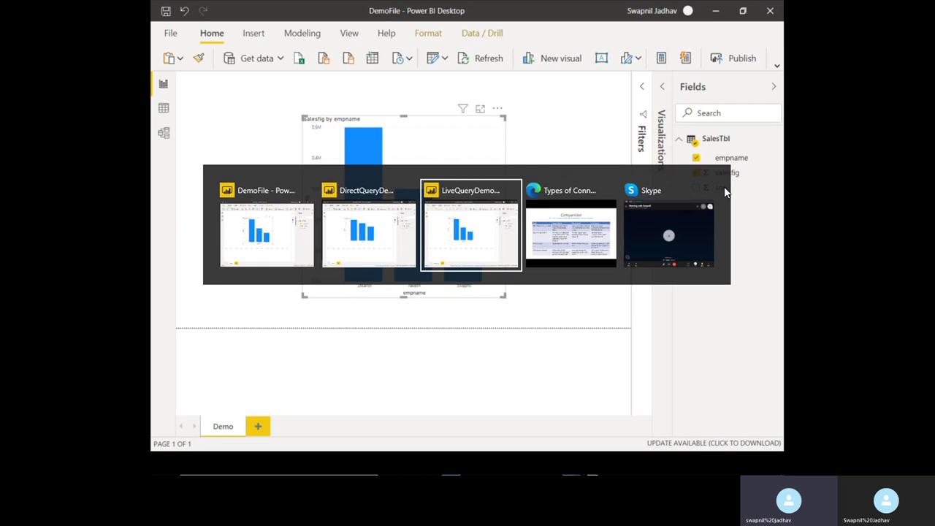
key(Escape)
key(alt+Tab)
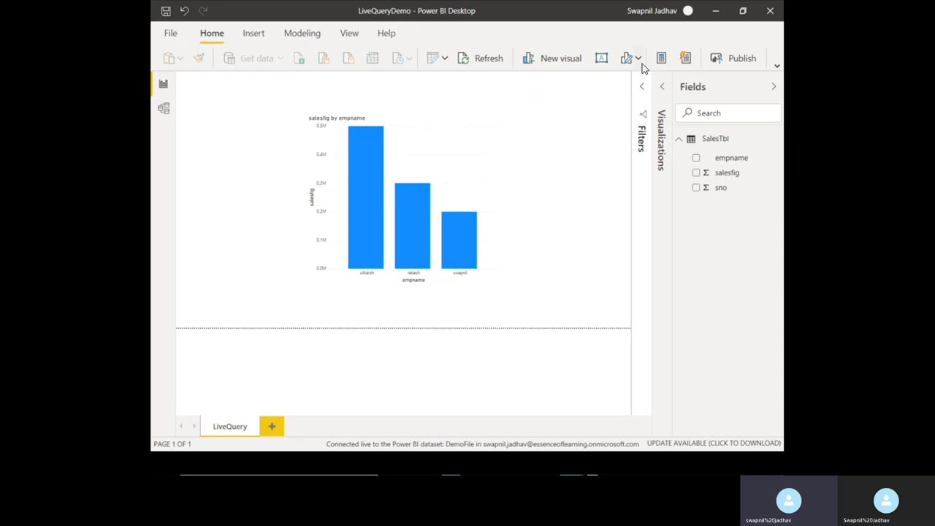
click(716, 10)
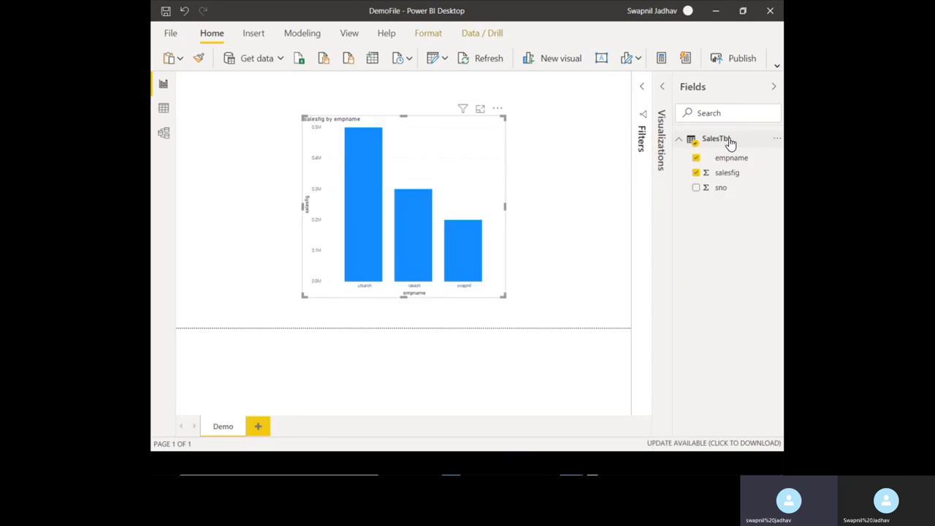
Delete the SalesTbl table from the Fields pane and confirm the deletion
click(728, 140)
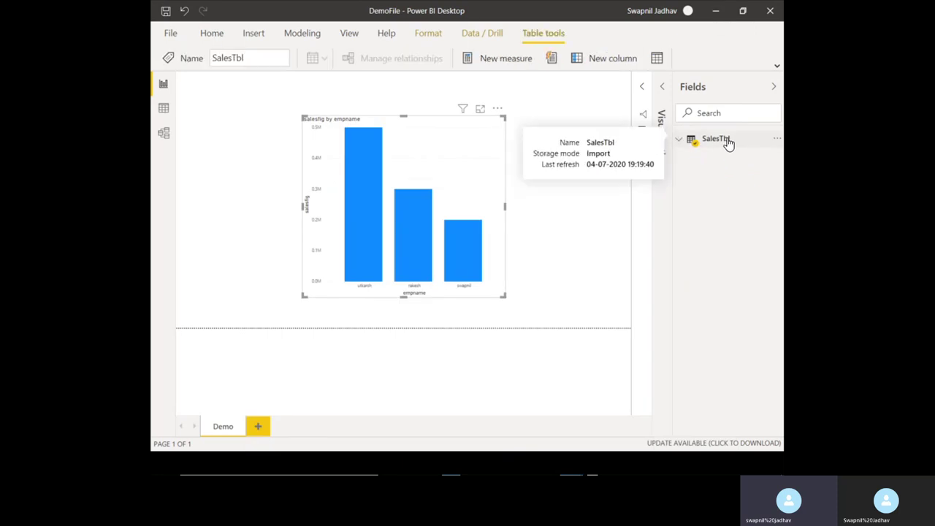
click(778, 140)
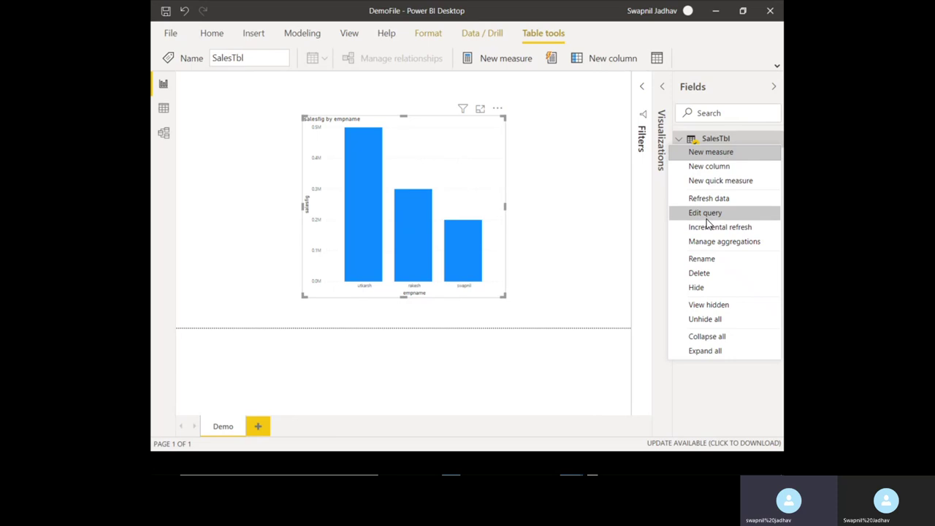
click(699, 274)
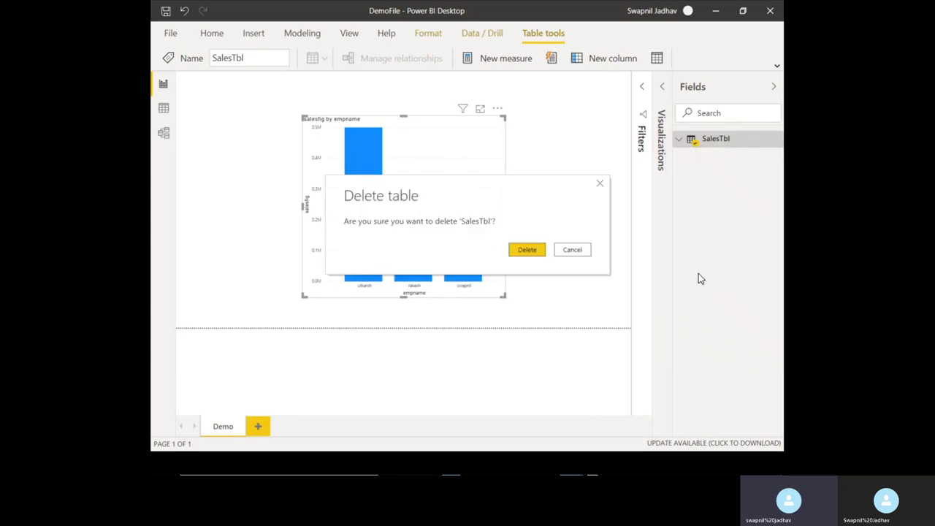
click(528, 252)
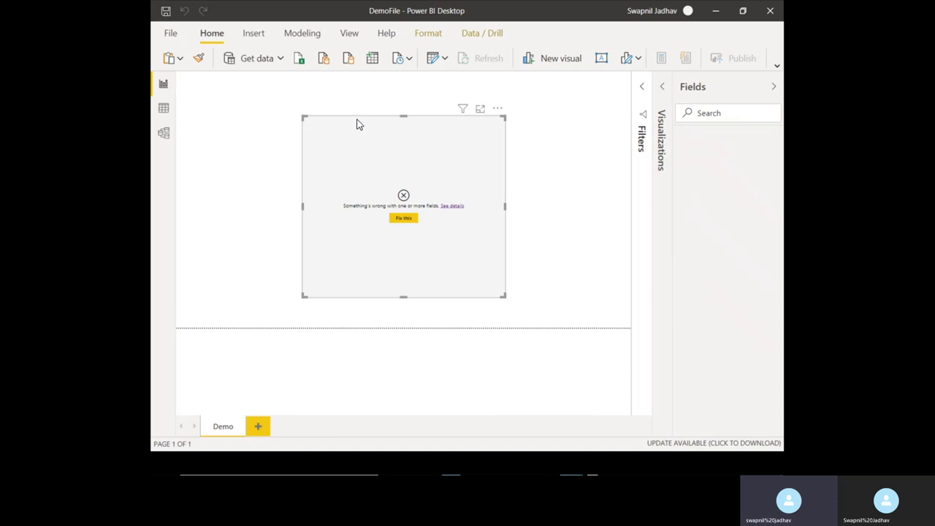
Connect to the Power BI datasets source from Get data, found by searching 'power'
click(256, 62)
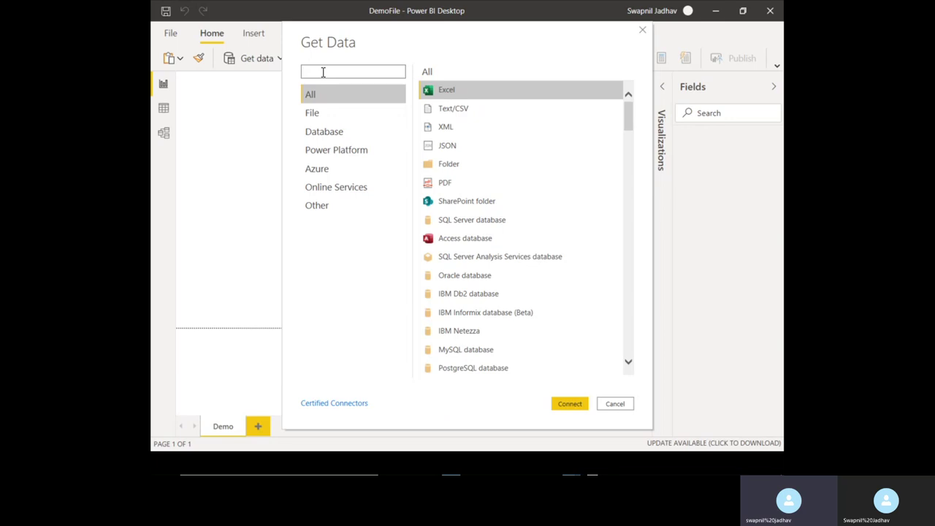
text(power)
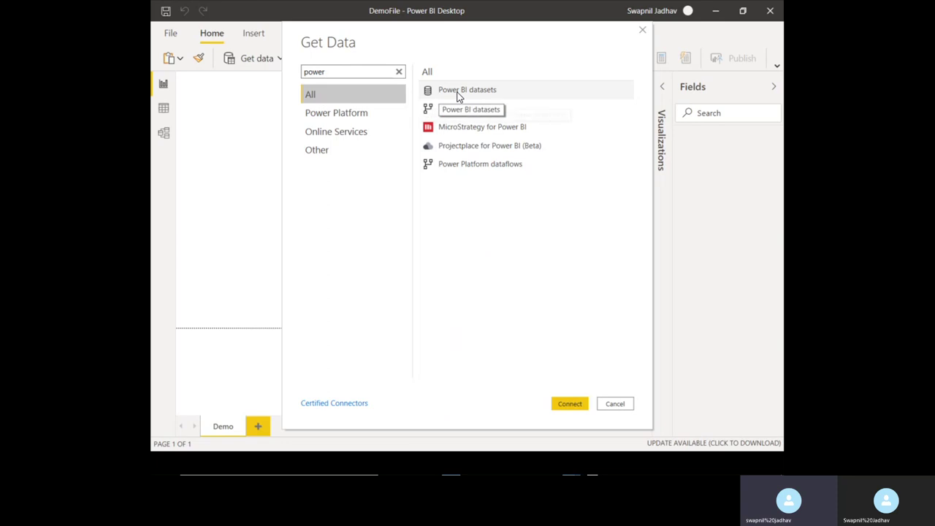
click(459, 96)
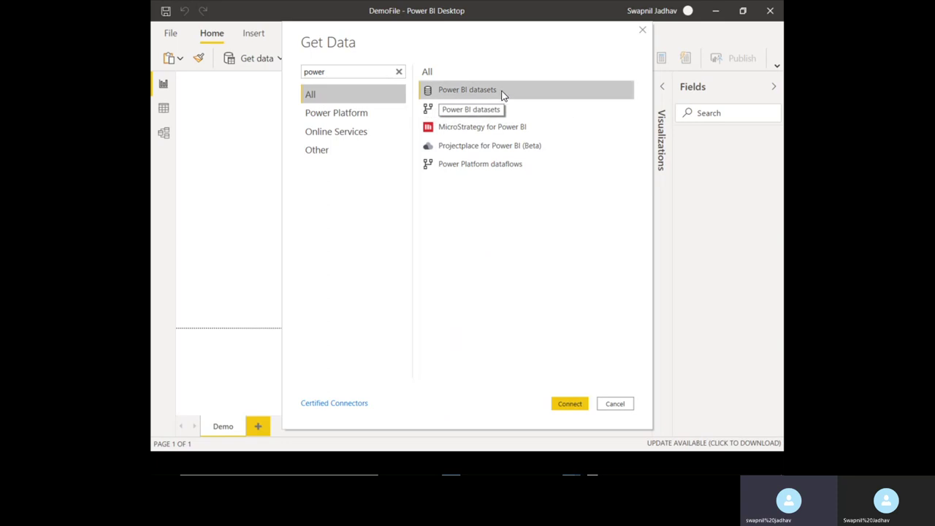
click(472, 92)
click(568, 403)
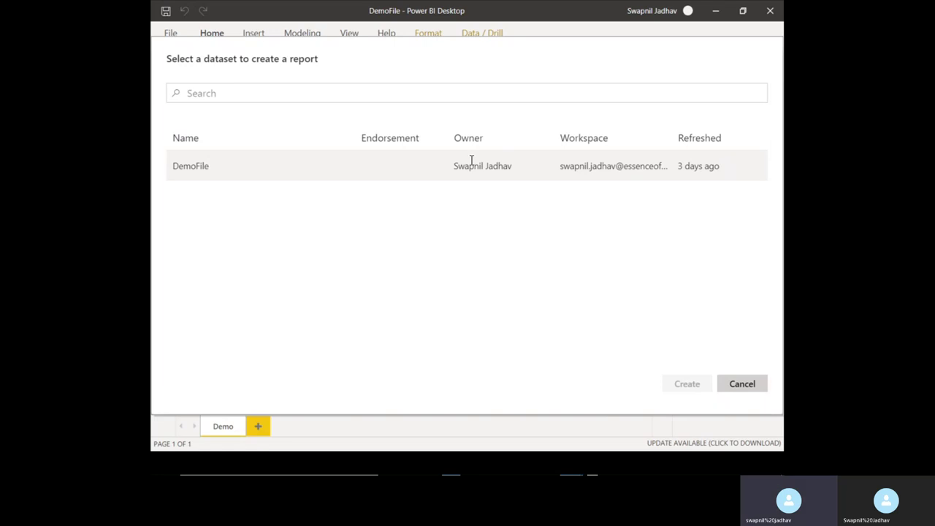
Create the report live-connected to the DemoFile dataset
click(226, 169)
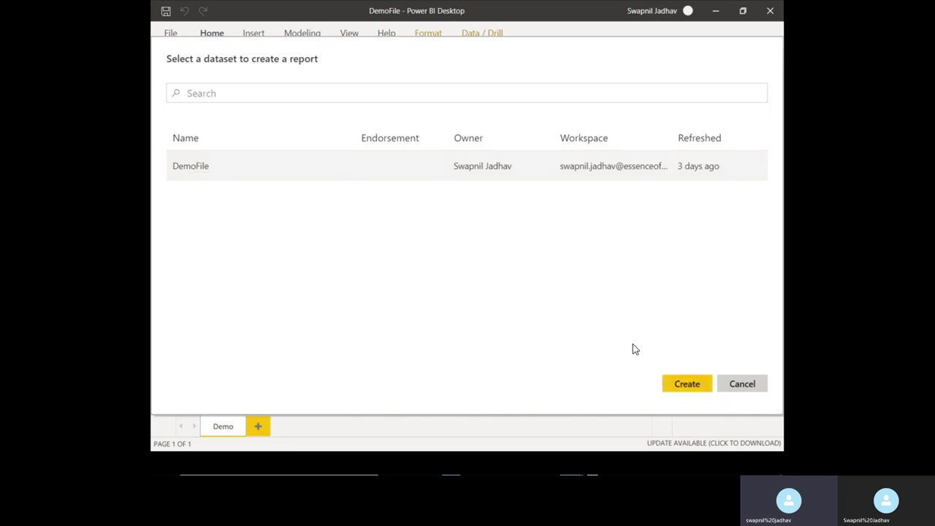
click(688, 387)
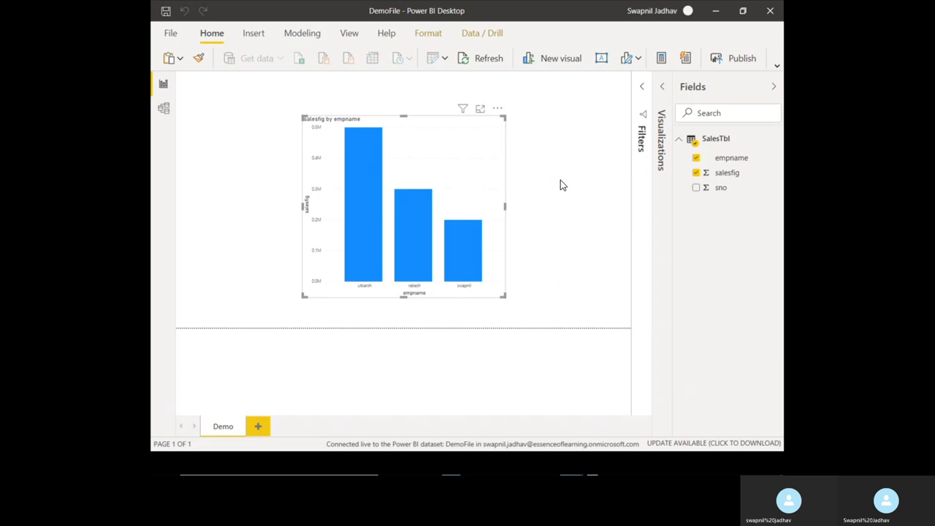
Switch from Power BI Desktop to the Skype meeting window
key(alt+Tab)
key(alt+Tab)
key(alt+Tab)
key(alt+Tab)
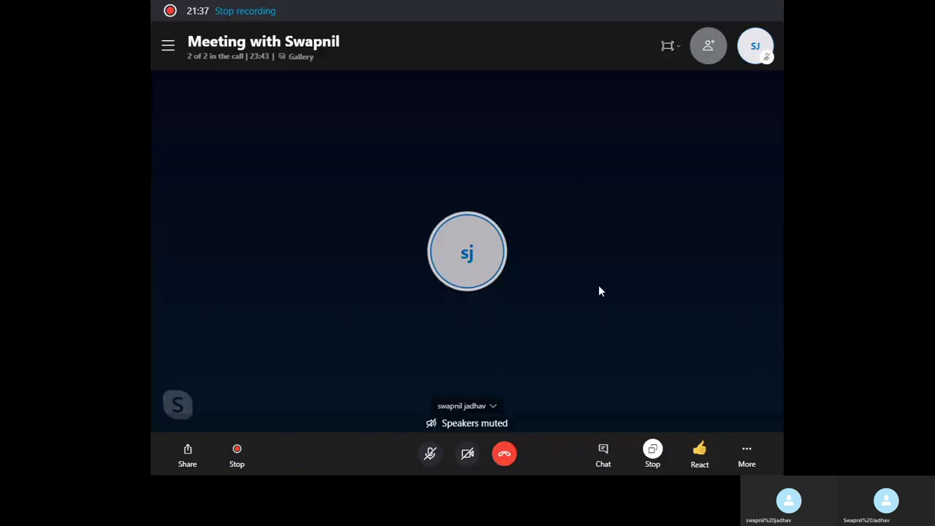